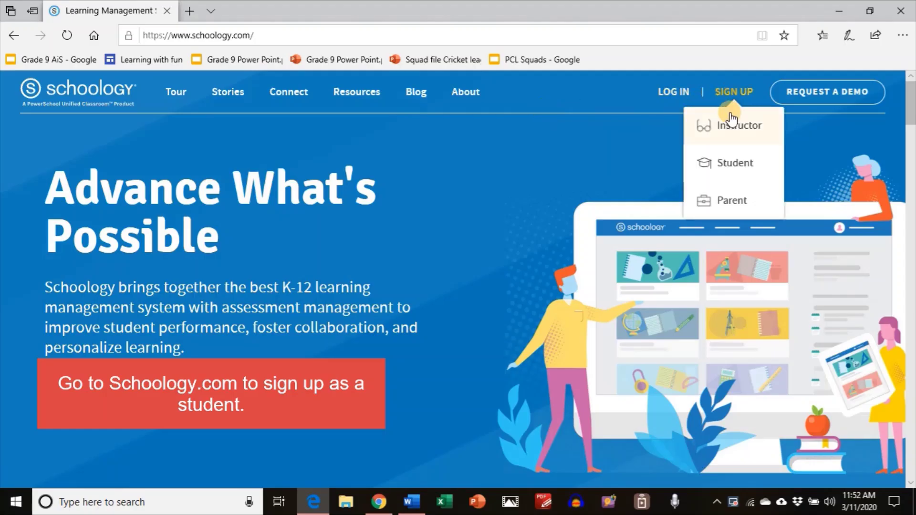
Start a student sign-up and submit the pasted course access code.
{"action": "left_click", "coordinate": [700, 168]}
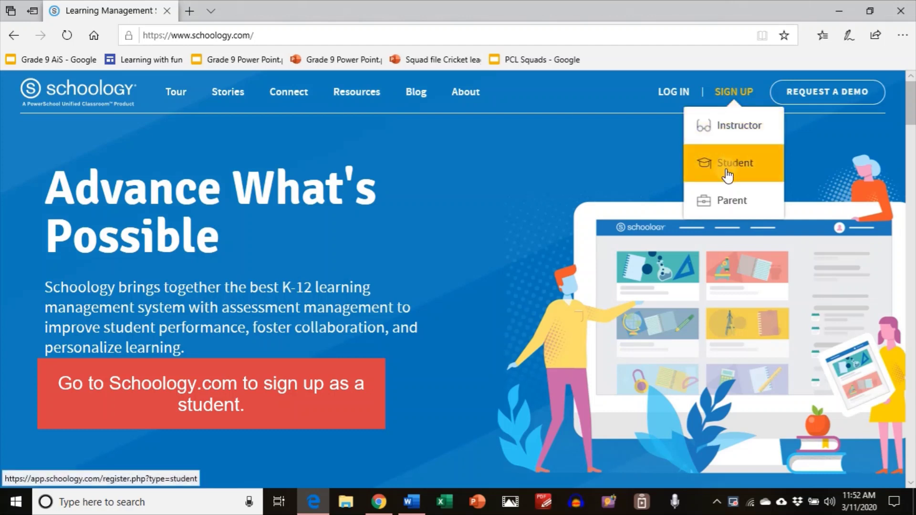
{"action": "left_click", "coordinate": [735, 172]}
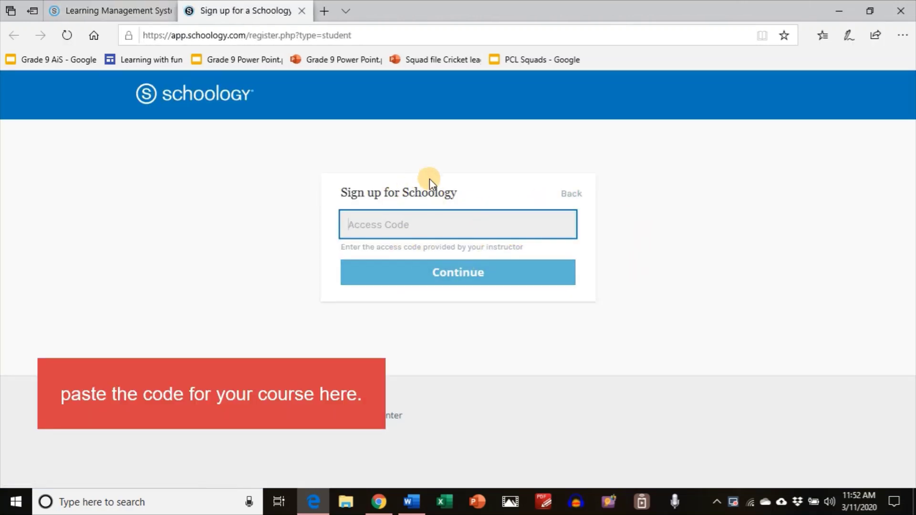
{"action": "left_click", "coordinate": [395, 226]}
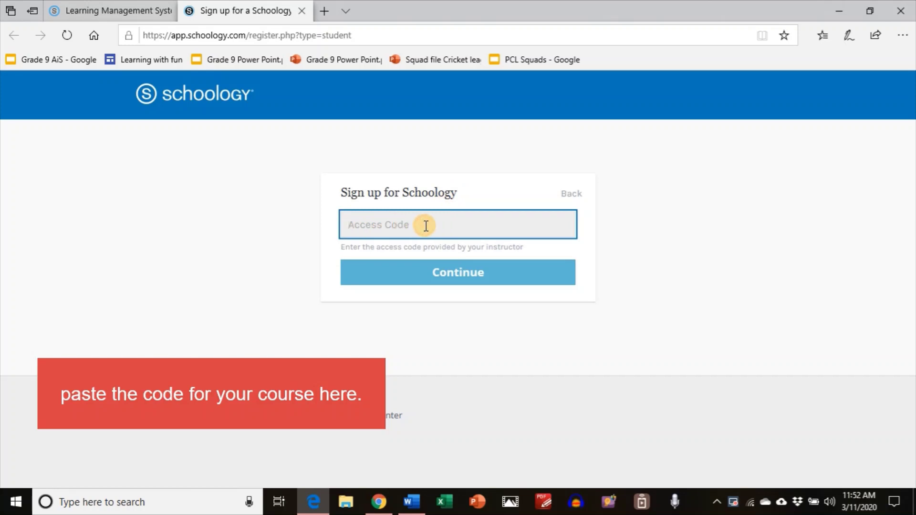
{"action": "key", "text": "ctrl+v"}
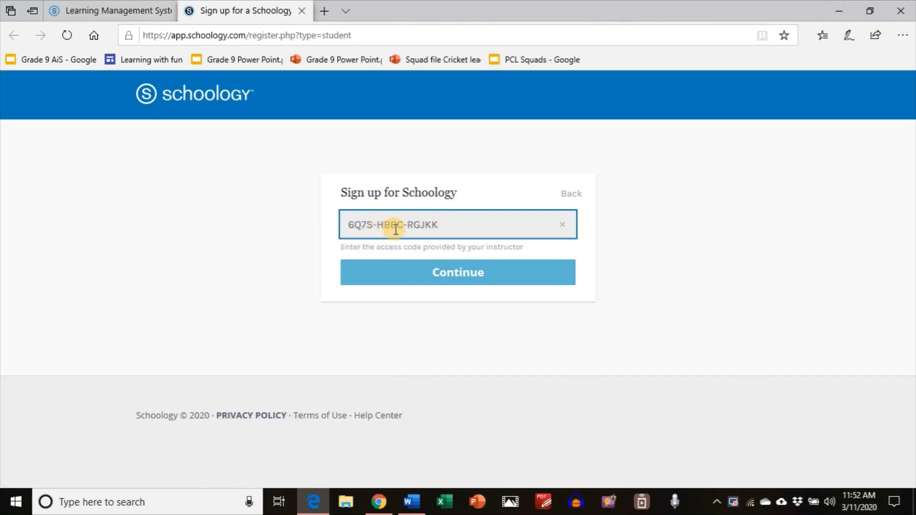
{"action": "left_click", "coordinate": [430, 276]}
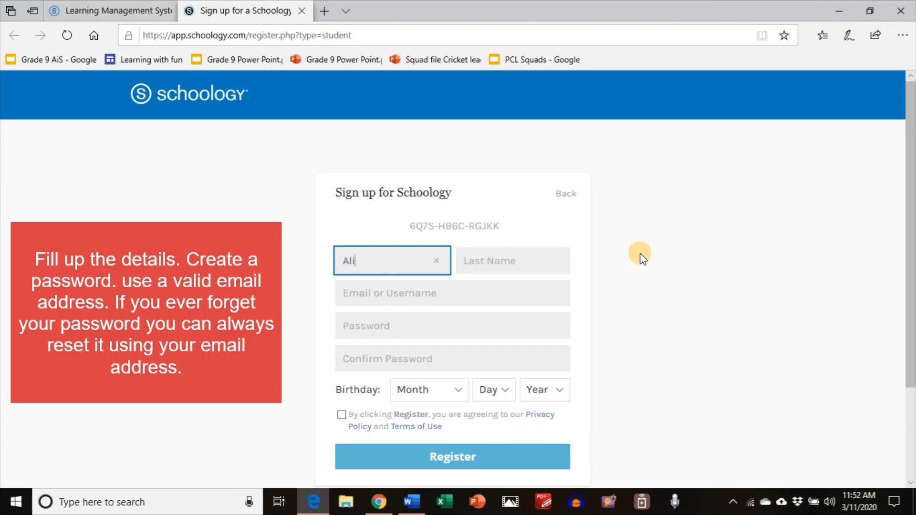
Fill in the student's last name, e-mail address and password on the registration form.
{"action": "key", "text": "Tab"}
{"action": "type", "text": "Sam"}
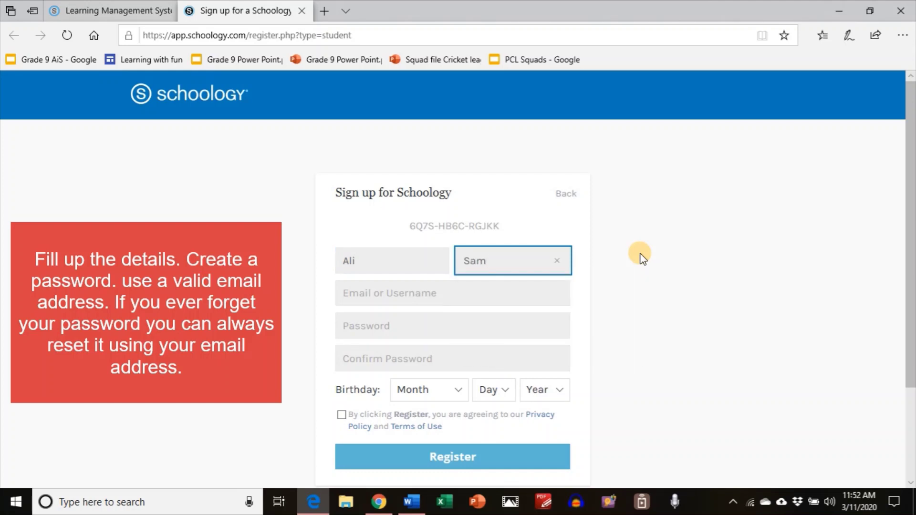
{"action": "key", "text": "Tab"}
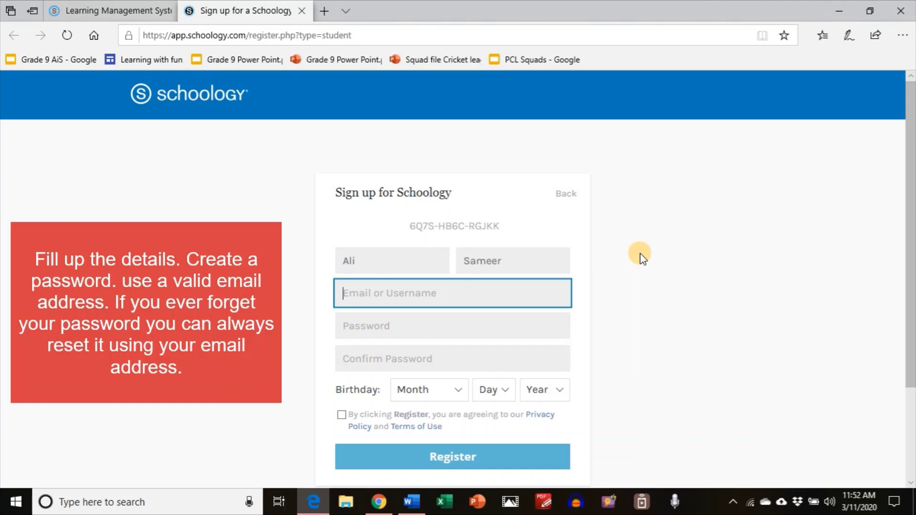
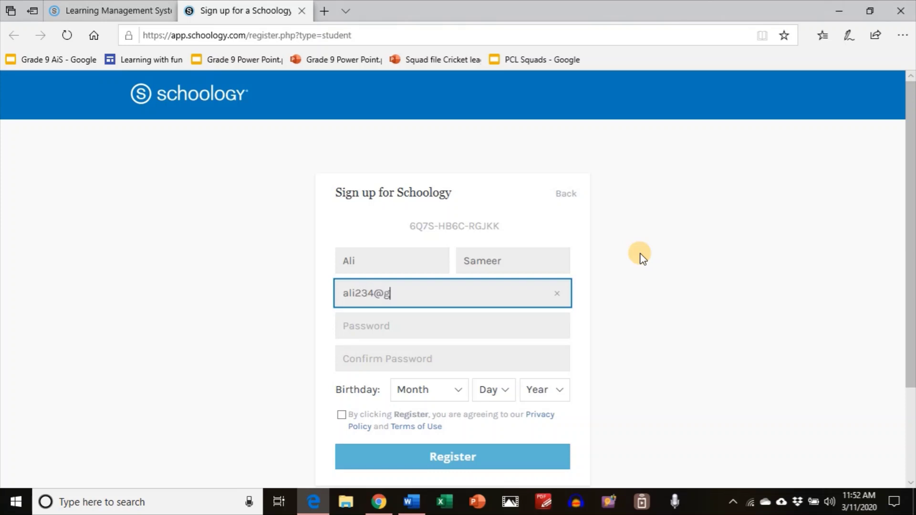
{"action": "key", "text": "Tab"}
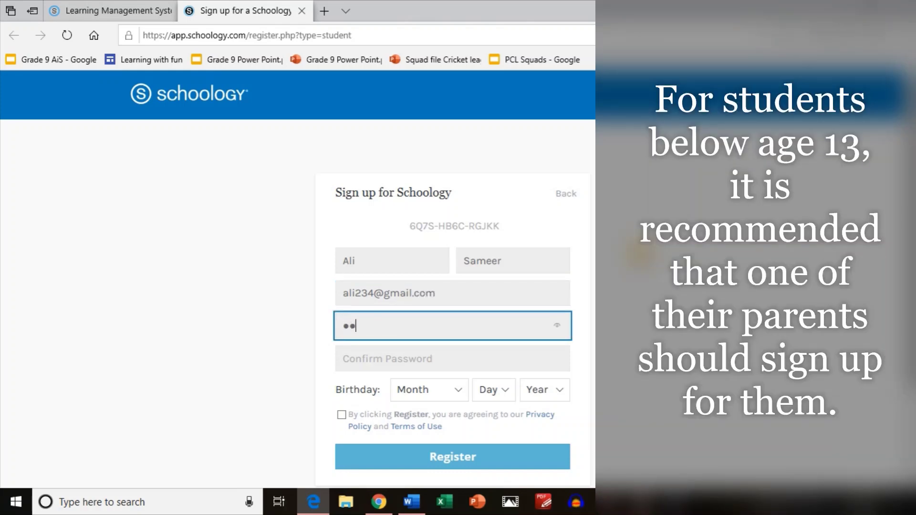
{"action": "key", "text": "Tab"}
{"action": "type", "text": "1"}
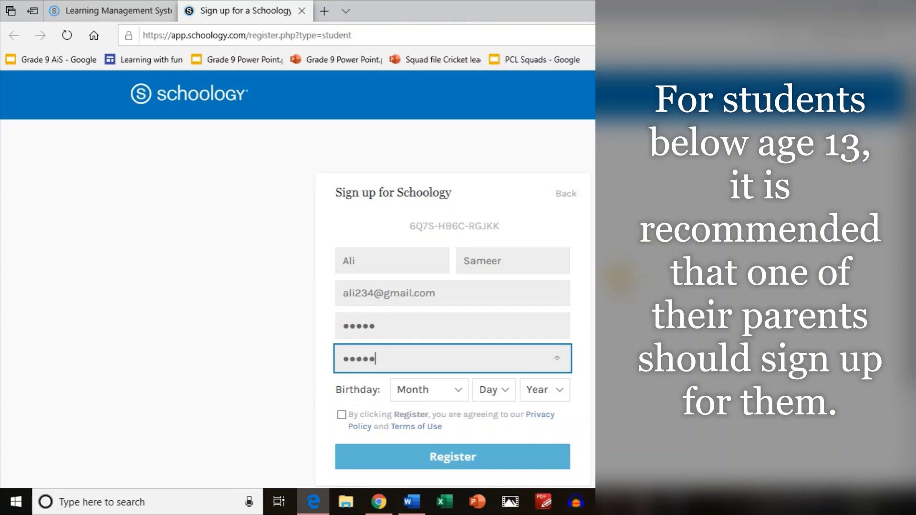
Set the birthday to June 20, 2007, accept the terms and submit the registration.
{"action": "left_click", "coordinate": [414, 390]}
{"action": "left_click", "coordinate": [414, 390]}
{"action": "left_click", "coordinate": [491, 389]}
{"action": "left_click", "coordinate": [505, 368]}
{"action": "left_click", "coordinate": [533, 388]}
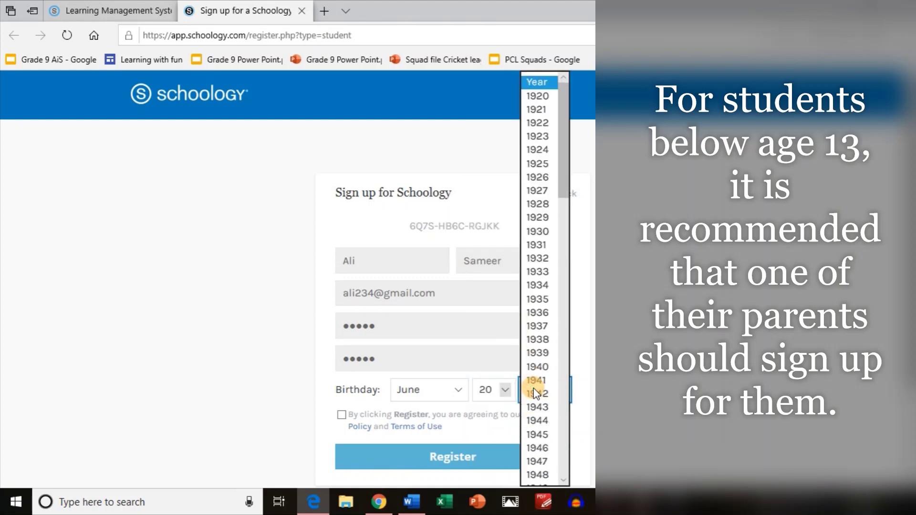
{"action": "scroll", "coordinate": [534, 388], "scroll_direction": "down", "scroll_amount": 15}
{"action": "scroll", "coordinate": [533, 383], "scroll_direction": "down", "scroll_amount": 9}
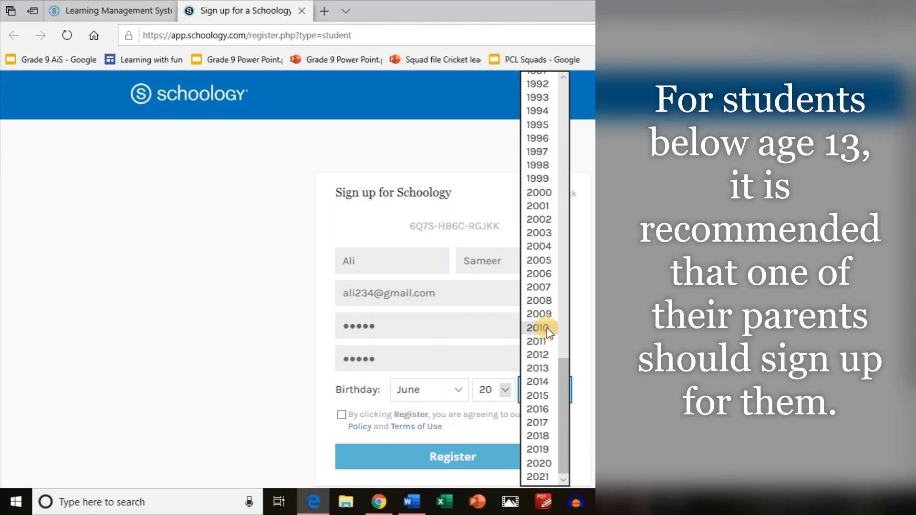
{"action": "left_click", "coordinate": [539, 287]}
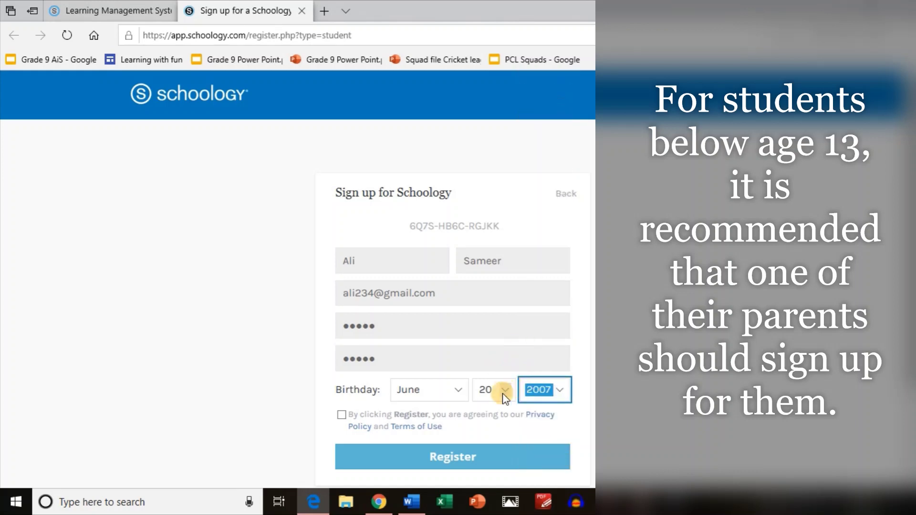
{"action": "scroll", "coordinate": [504, 399], "scroll_direction": "down", "scroll_amount": 2}
{"action": "left_click", "coordinate": [342, 352]}
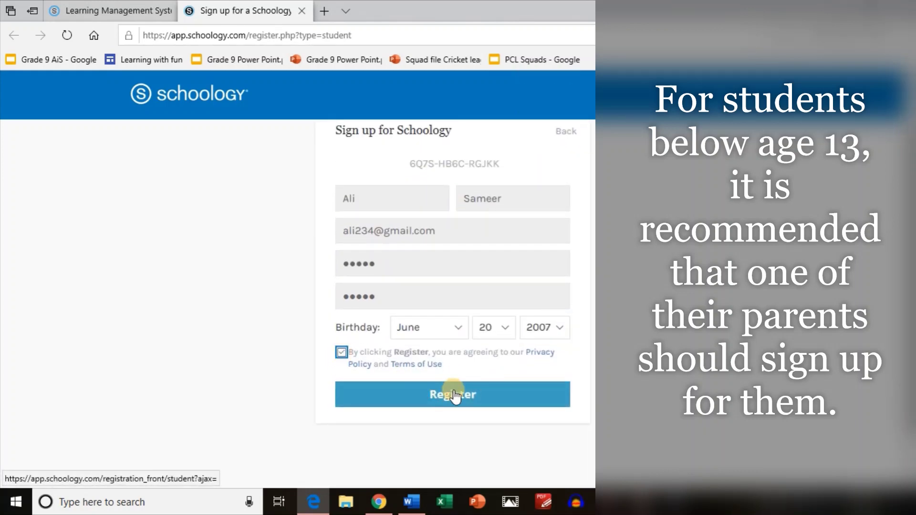
{"action": "left_click", "coordinate": [474, 405]}
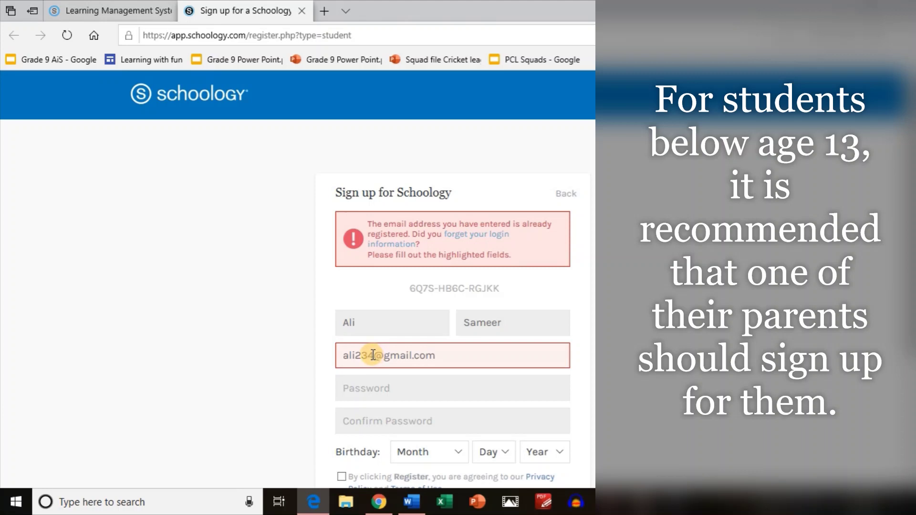
Change the e-mail address to an unregistered one and re-enter the password.
{"action": "left_click", "coordinate": [373, 355]}
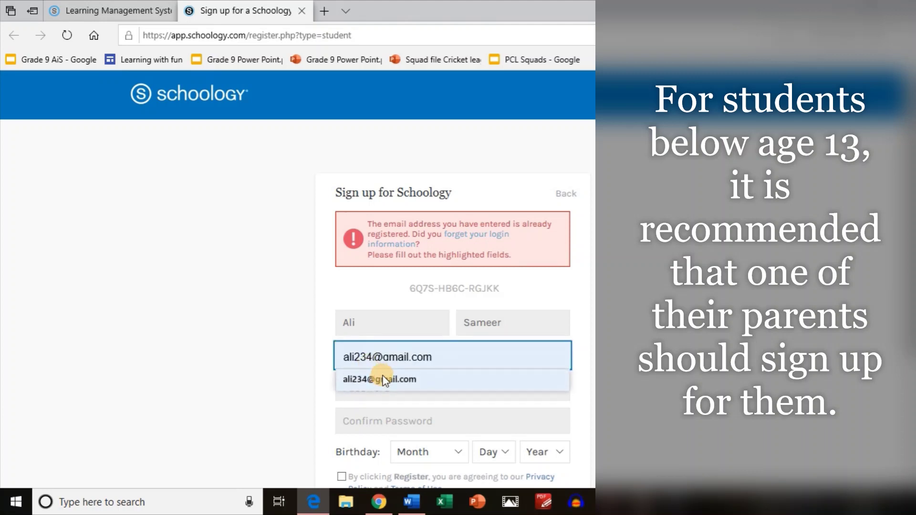
{"action": "left_click", "coordinate": [257, 380]}
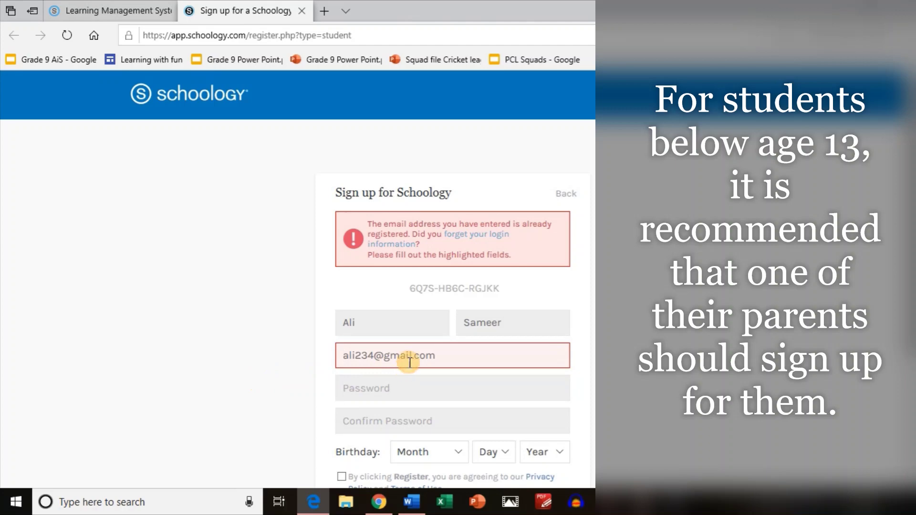
{"action": "left_click", "coordinate": [377, 358]}
{"action": "type", "text": "56"}
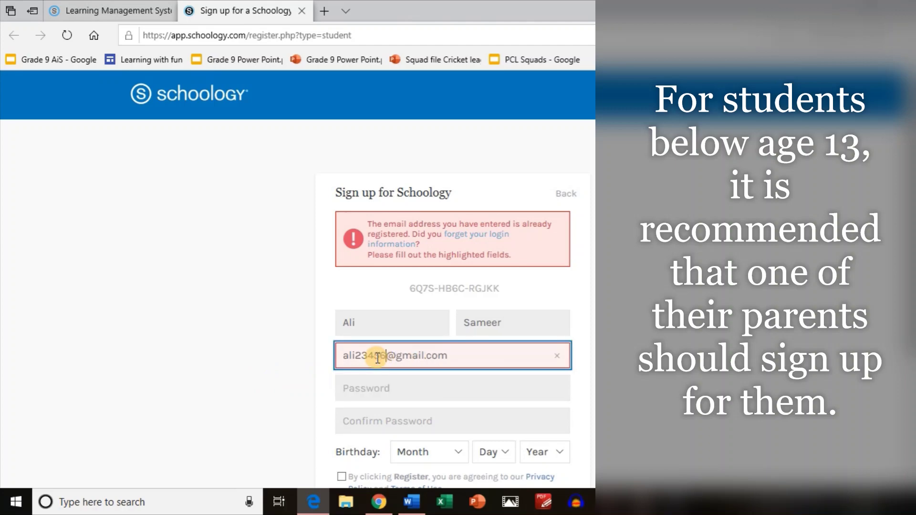
{"action": "scroll", "coordinate": [405, 348], "scroll_direction": "down", "scroll_amount": 4}
{"action": "scroll", "coordinate": [400, 282], "scroll_direction": "up", "scroll_amount": 1}
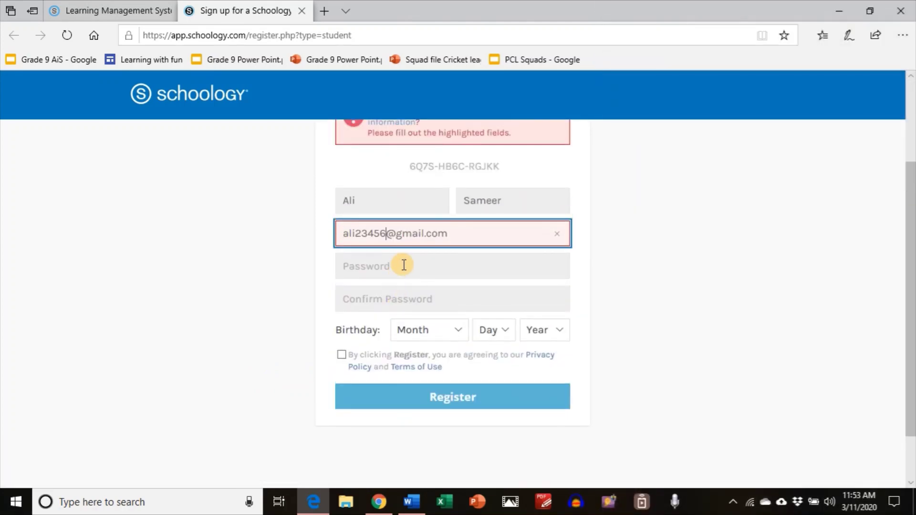
{"action": "left_click", "coordinate": [404, 265]}
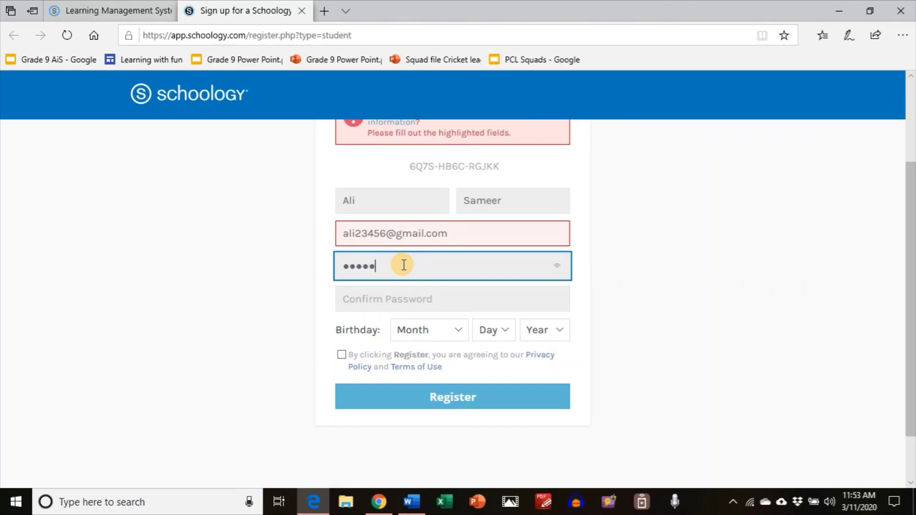
{"action": "left_click", "coordinate": [391, 292]}
{"action": "type", "text": "12"}
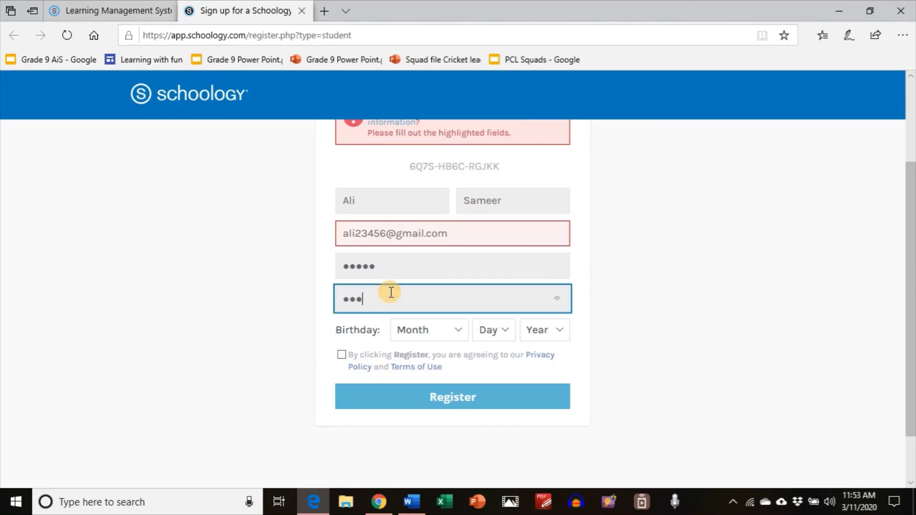
Set the birthday to March 19, 2005, accept the terms and register.
{"action": "left_click", "coordinate": [431, 330]}
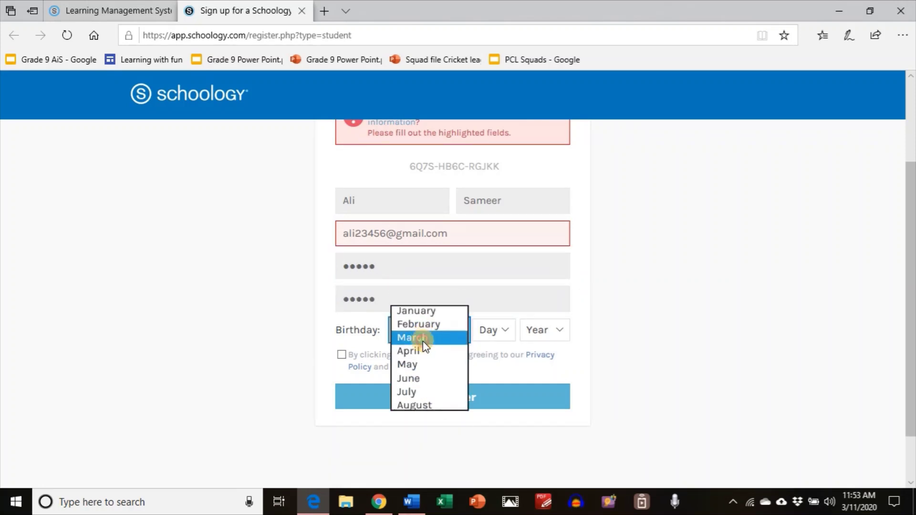
{"action": "left_click", "coordinate": [423, 341]}
{"action": "left_click", "coordinate": [505, 337]}
{"action": "left_click", "coordinate": [492, 338]}
{"action": "left_click", "coordinate": [557, 338]}
{"action": "scroll", "coordinate": [553, 329], "scroll_direction": "down", "scroll_amount": 20}
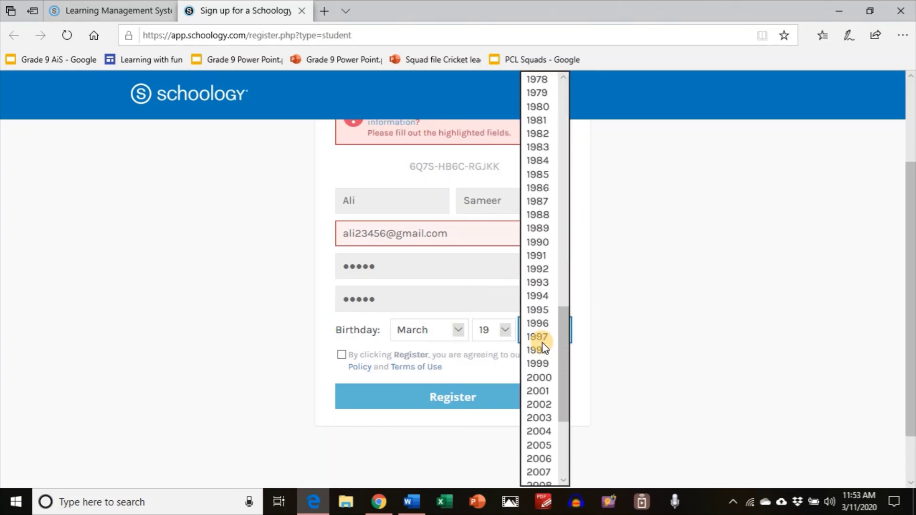
{"action": "left_click", "coordinate": [539, 322]}
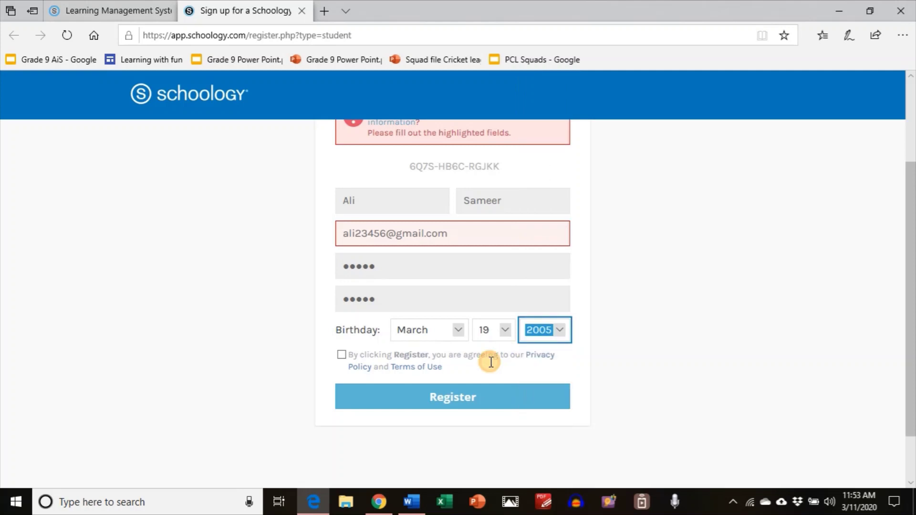
{"action": "left_click", "coordinate": [341, 354]}
{"action": "left_click", "coordinate": [372, 397]}
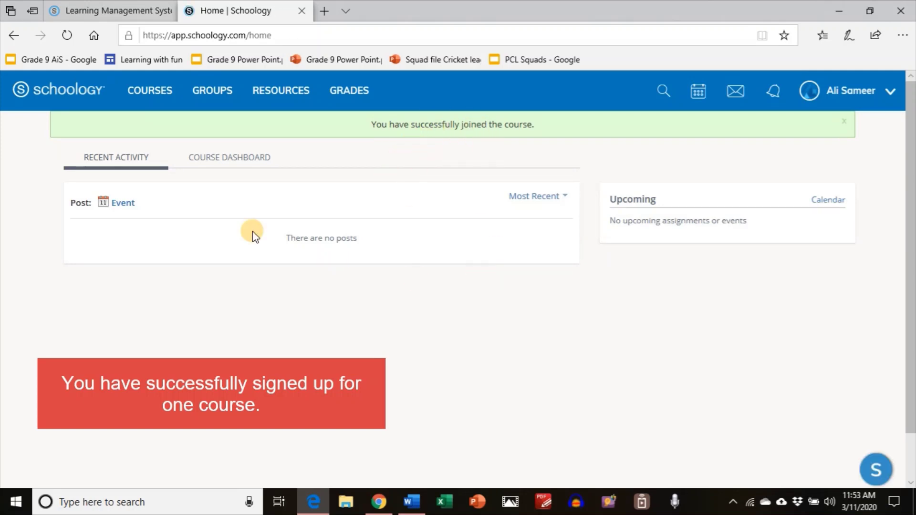
From the Courses list, open the Join a Course dialog.
{"action": "left_click", "coordinate": [153, 97]}
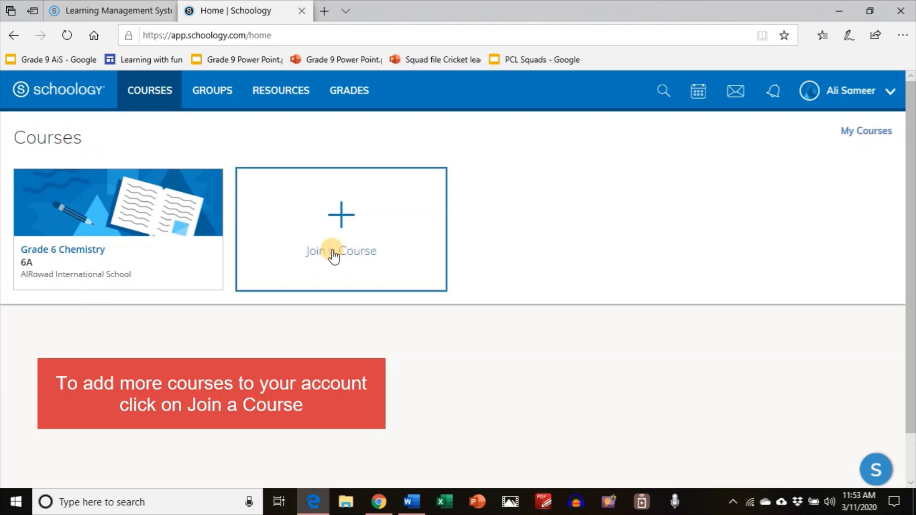
{"action": "left_click", "coordinate": [306, 237]}
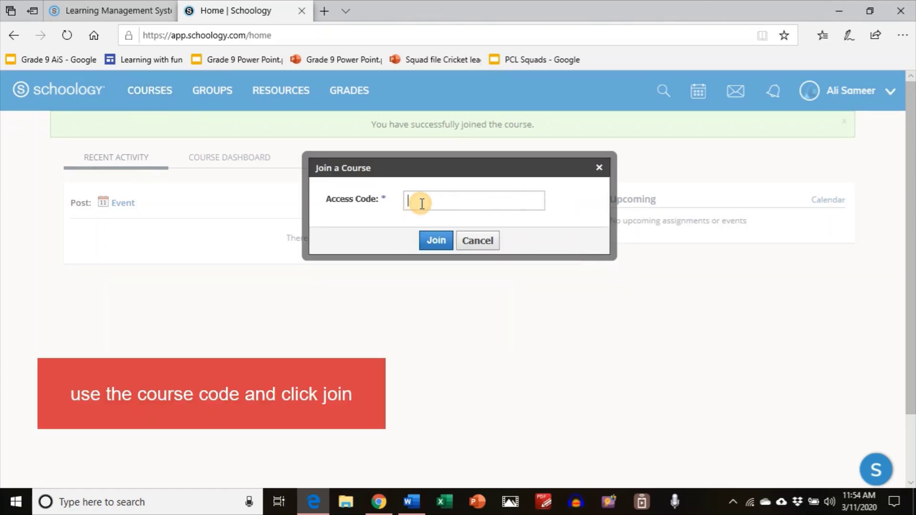
Paste the Grade 6 Math 6A access code and join the course.
{"action": "key", "text": "ctrl+v"}
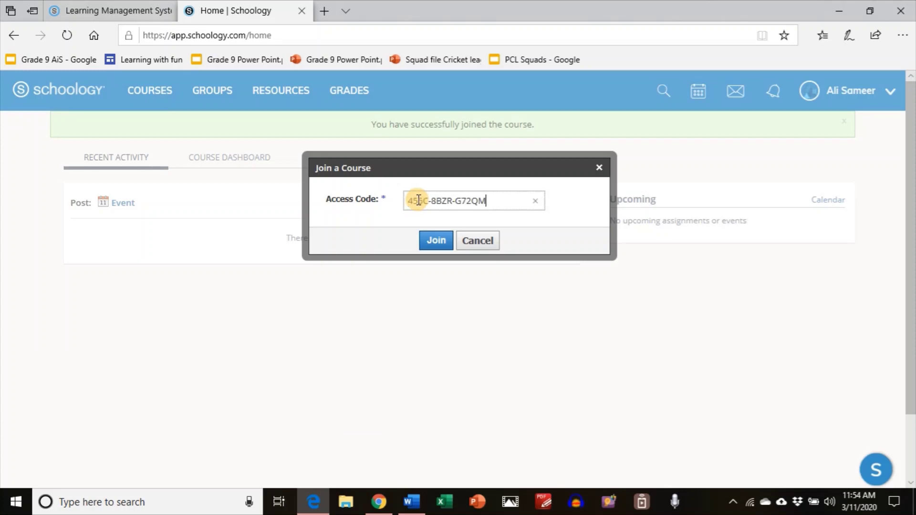
{"action": "left_click", "coordinate": [436, 244]}
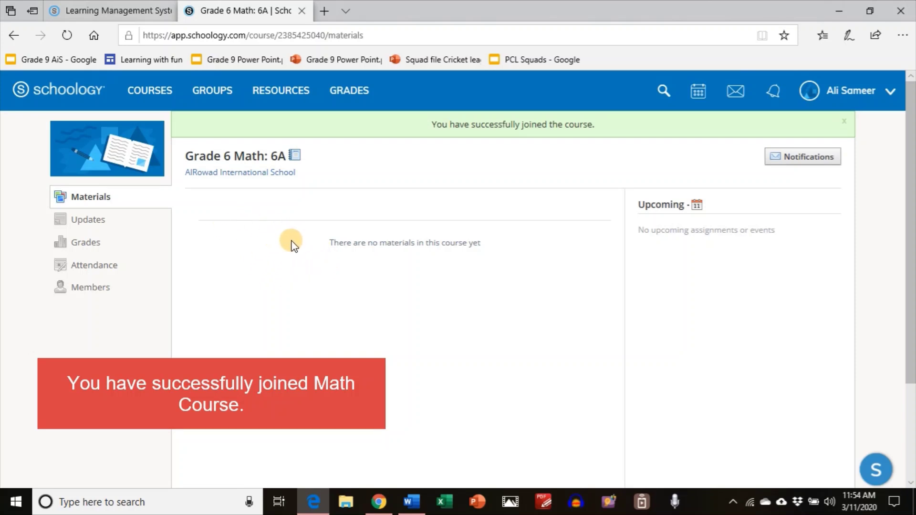
Browse the Grade 6 Math materials and Class Work folder, then open 008 The Wright Brothers.
{"action": "left_click", "coordinate": [156, 95]}
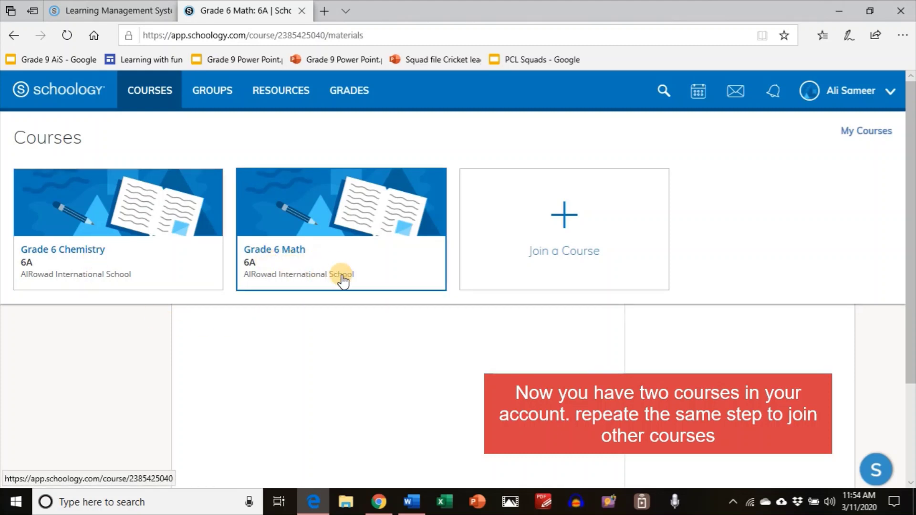
{"action": "left_click", "coordinate": [409, 358]}
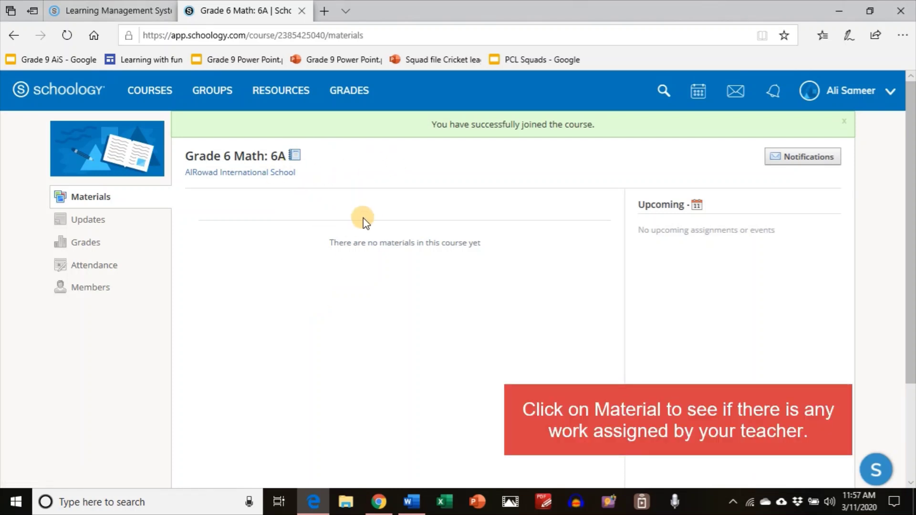
{"action": "left_click", "coordinate": [103, 200]}
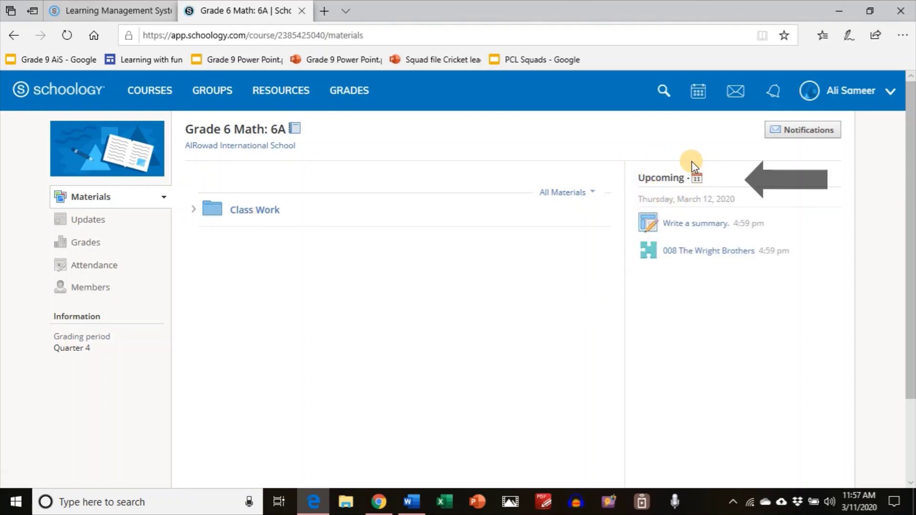
{"action": "left_click", "coordinate": [269, 216]}
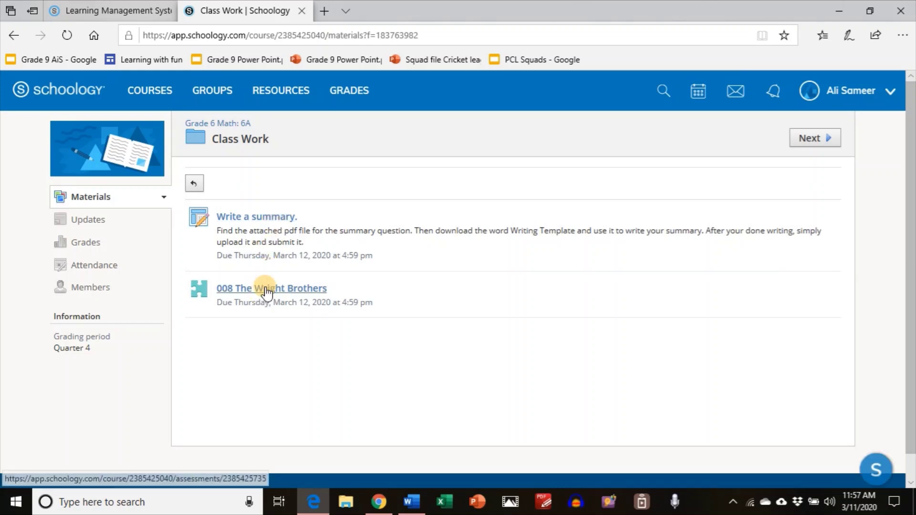
{"action": "left_click", "coordinate": [112, 201]}
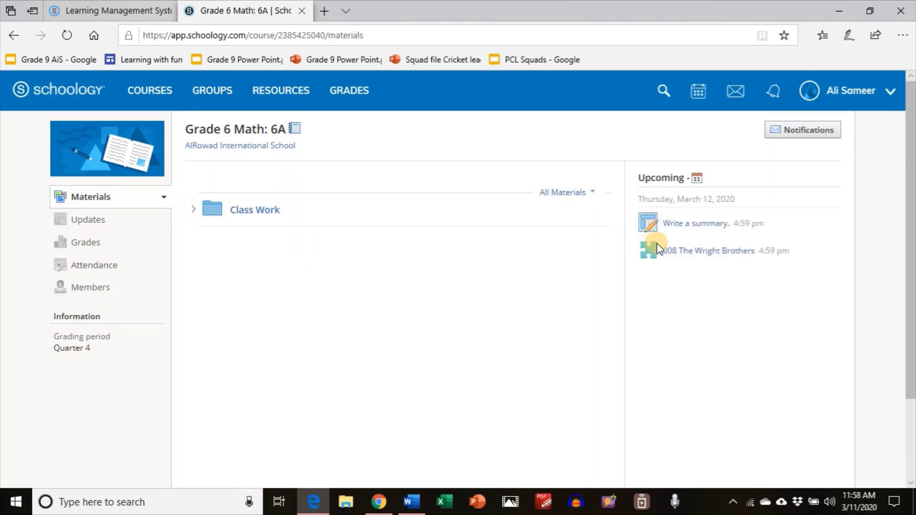
{"action": "left_click", "coordinate": [687, 253]}
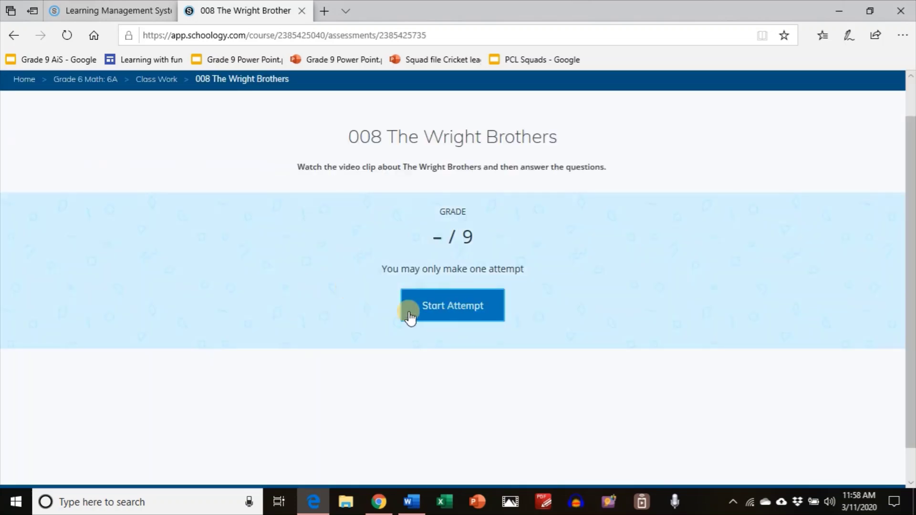
Start the single allowed attempt on the 008 The Wright Brothers quiz.
{"action": "left_click", "coordinate": [465, 312]}
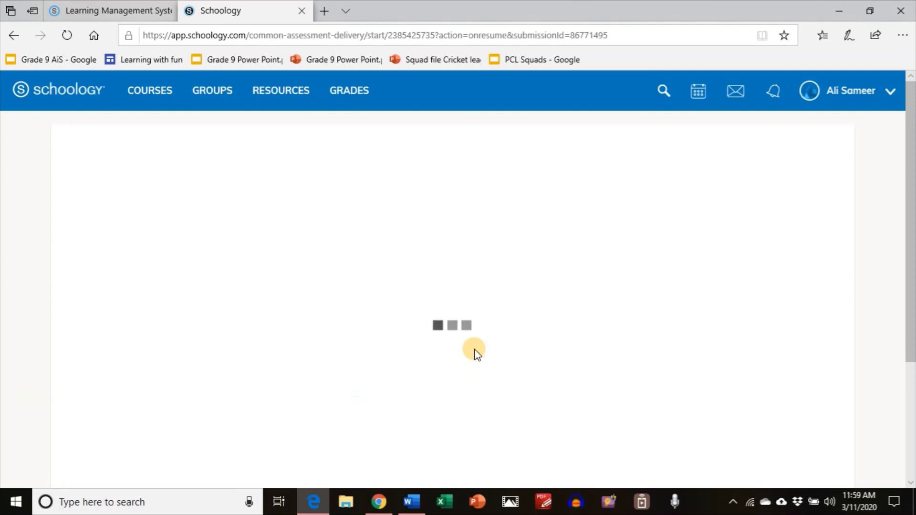
Play the Wright Brothers video clip in full screen.
{"action": "scroll", "coordinate": [474, 348], "scroll_direction": "down", "scroll_amount": 2}
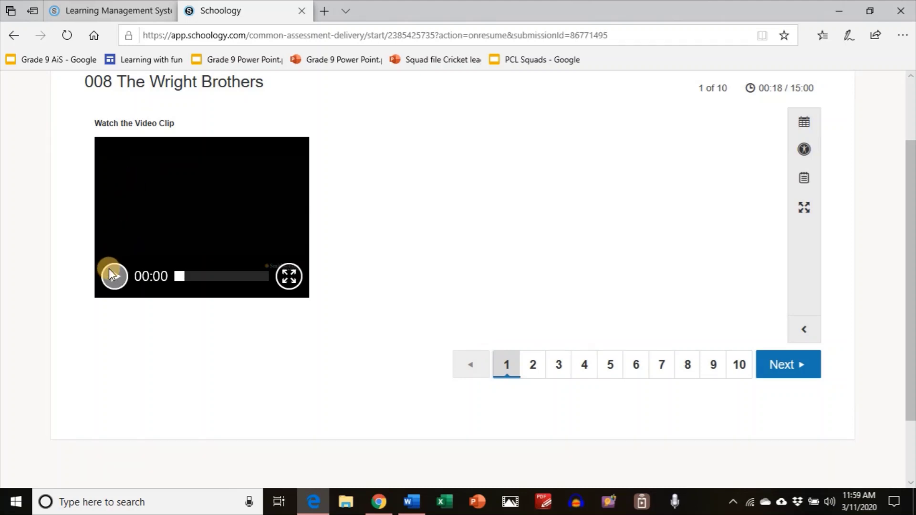
{"action": "left_click", "coordinate": [109, 270]}
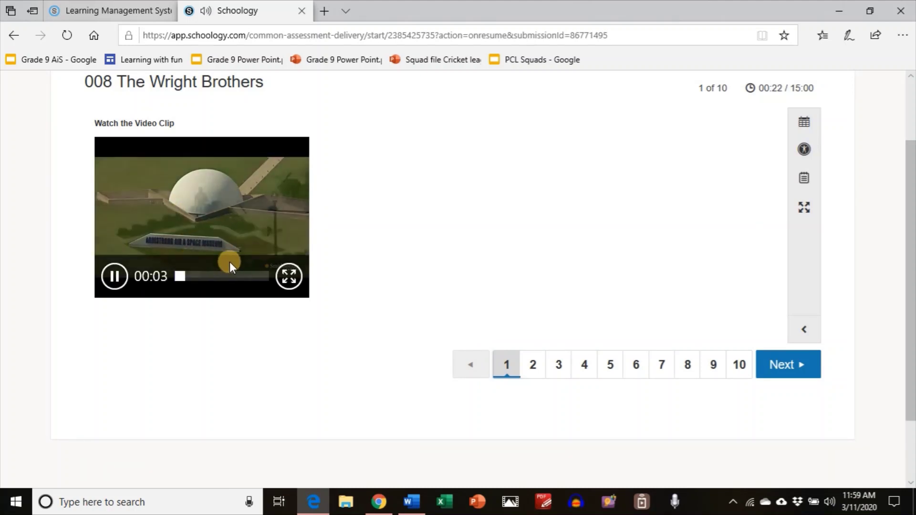
{"action": "left_click", "coordinate": [289, 276]}
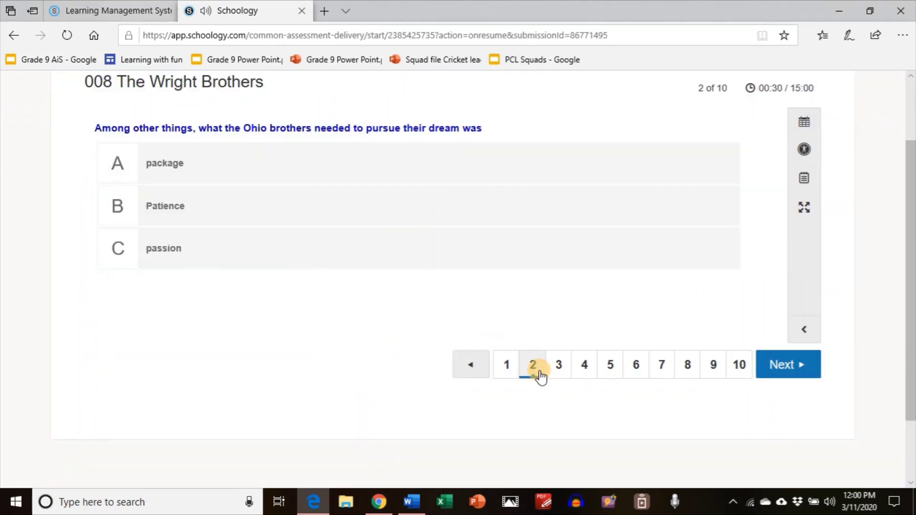
Choose 'package' for question 2 and keep a 'the first flight' notepad note beside it.
{"action": "scroll", "coordinate": [207, 178], "scroll_direction": "up", "scroll_amount": 1}
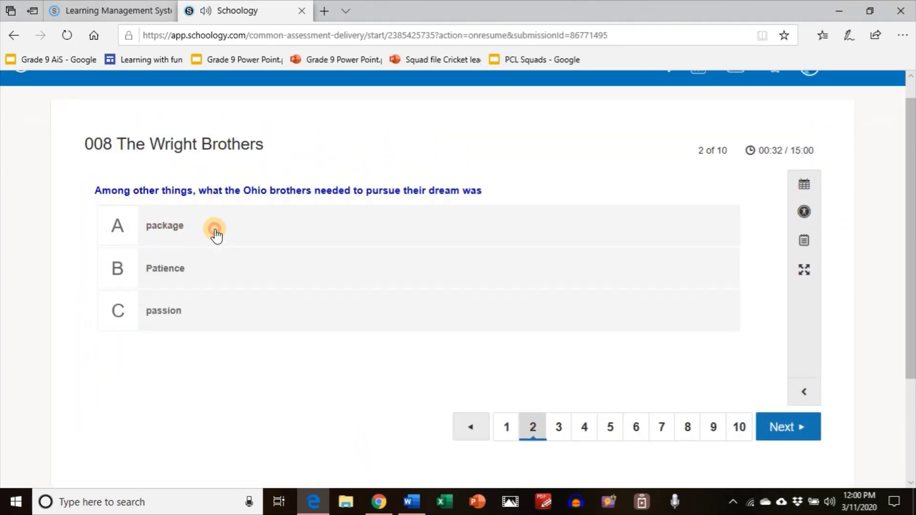
{"action": "left_click", "coordinate": [225, 242]}
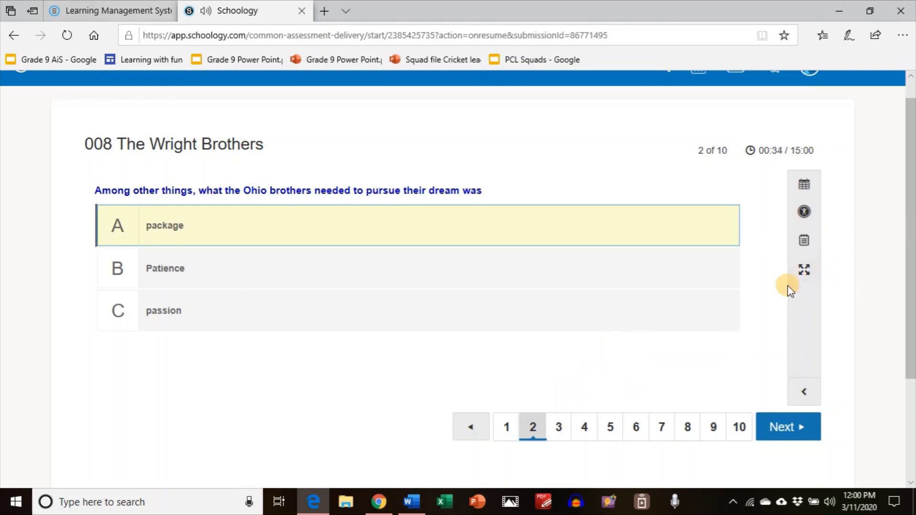
{"action": "left_click", "coordinate": [804, 270]}
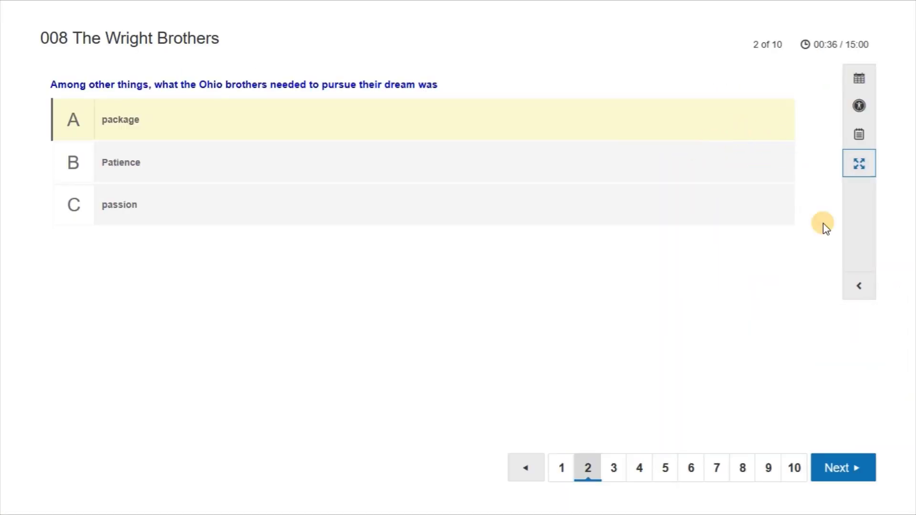
{"action": "left_click", "coordinate": [859, 171]}
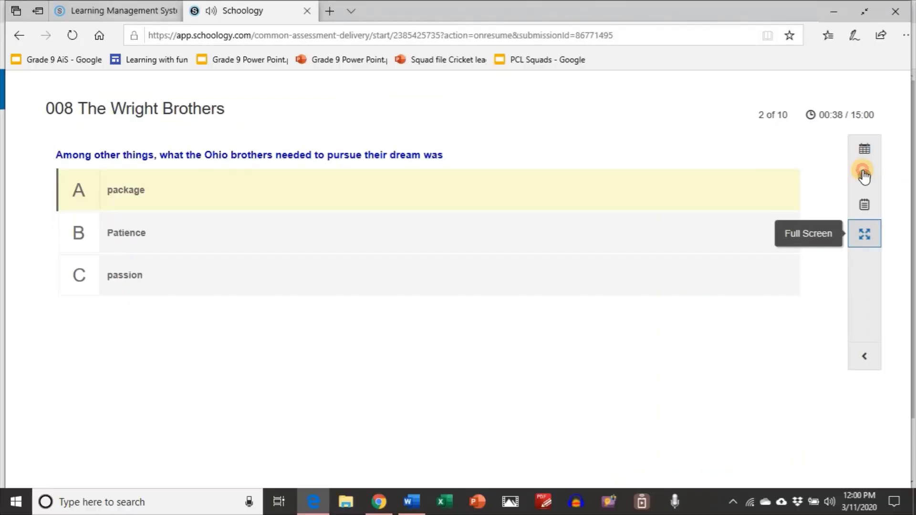
{"action": "left_click", "coordinate": [804, 242]}
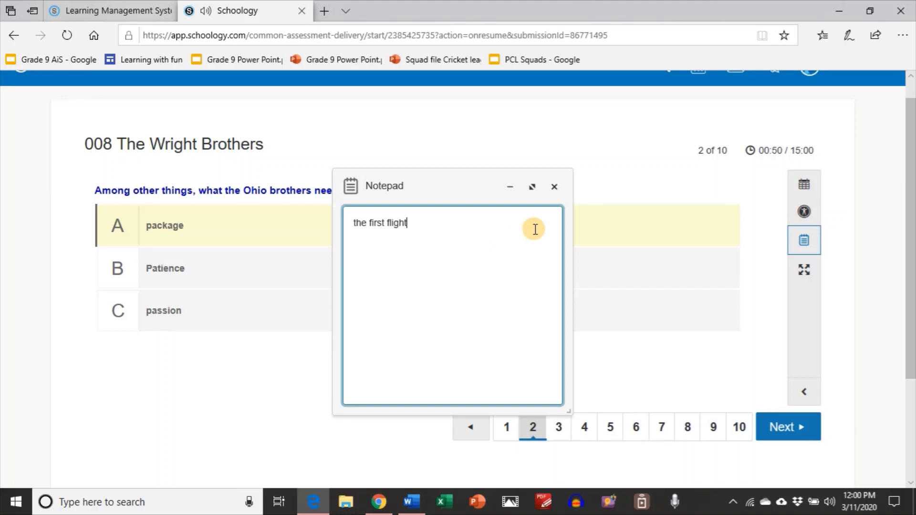
{"action": "left_click_drag", "start_coordinate": [445, 177], "coordinate": [625, 131]}
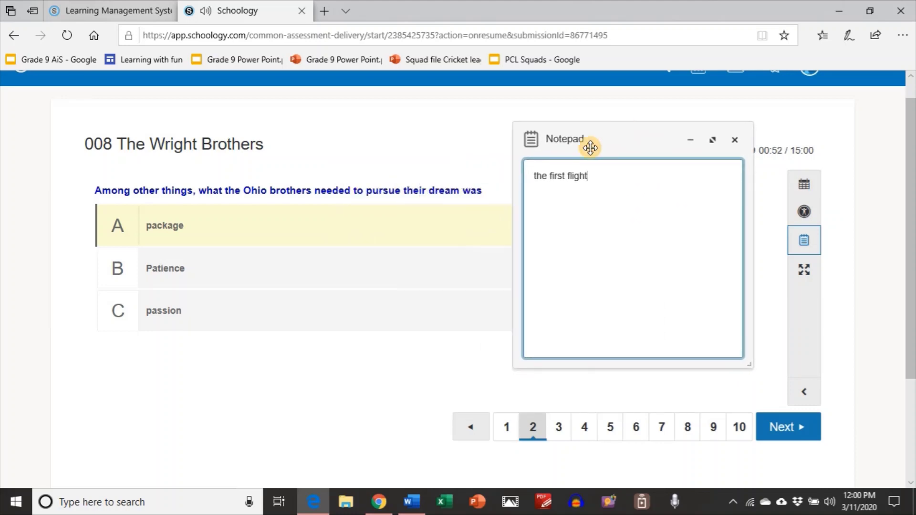
Close the notepad, answer question 5 with '49 minutes', then return to question 3.
{"action": "left_click", "coordinate": [734, 140]}
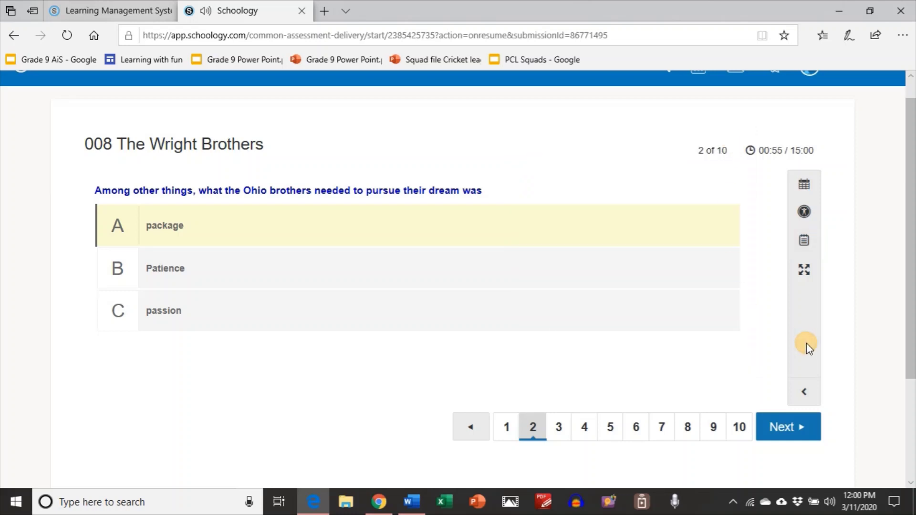
{"action": "left_click", "coordinate": [804, 183]}
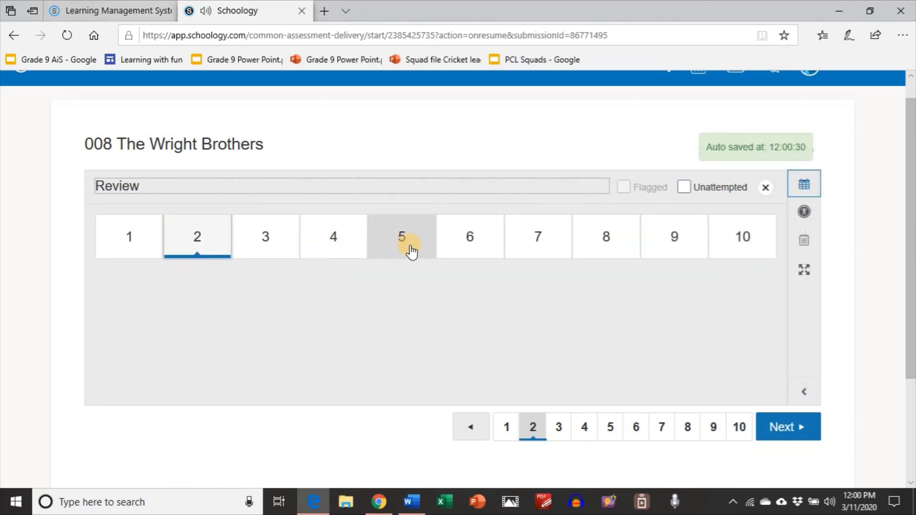
{"action": "left_click", "coordinate": [409, 250]}
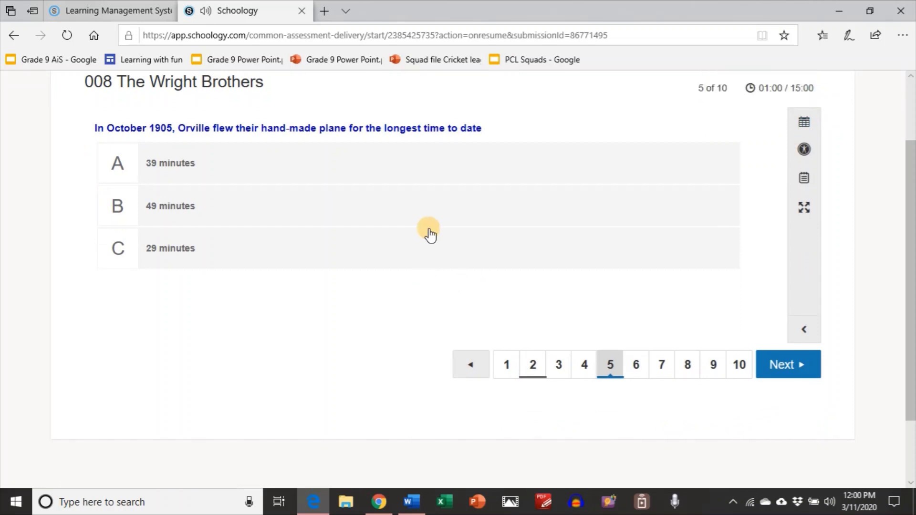
{"action": "left_click", "coordinate": [437, 210]}
{"action": "left_click", "coordinate": [787, 378]}
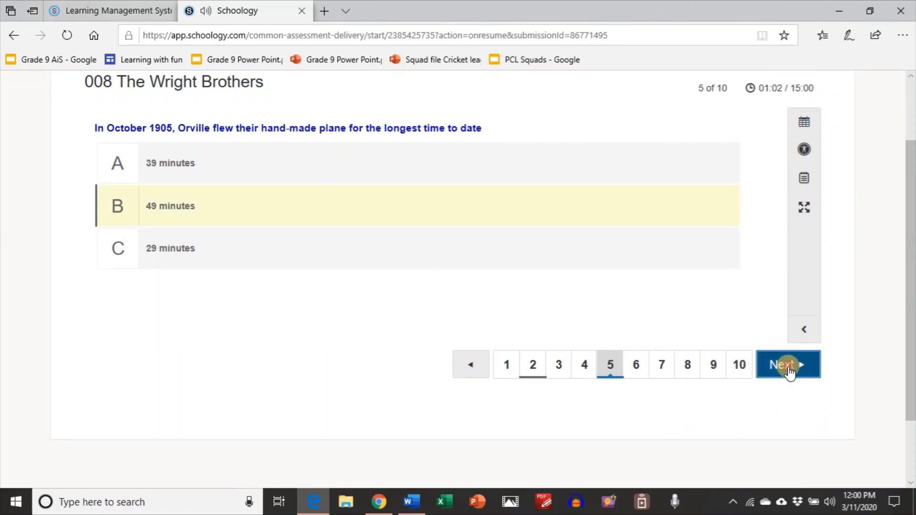
{"action": "left_click", "coordinate": [806, 125]}
{"action": "left_click", "coordinate": [268, 191]}
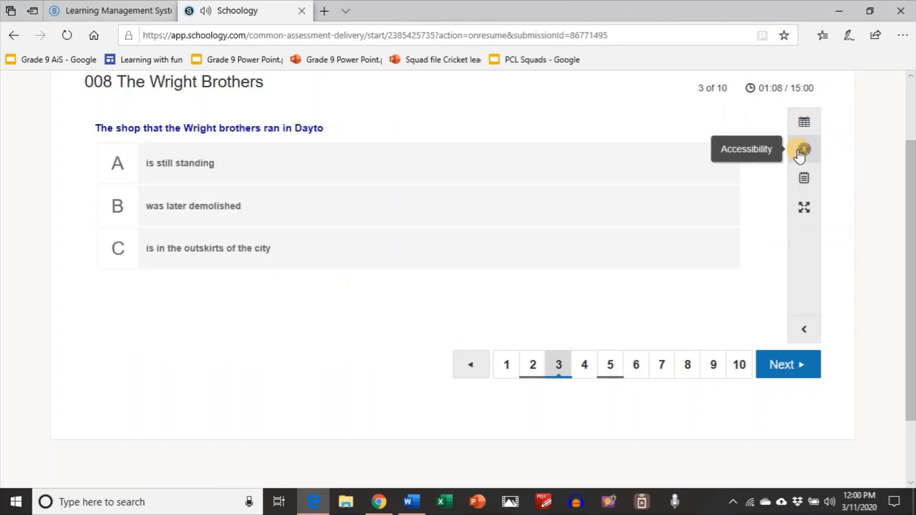
Apply the 'Purple on light green' colour scheme from the quiz's Accessibility options.
{"action": "left_click", "coordinate": [802, 150]}
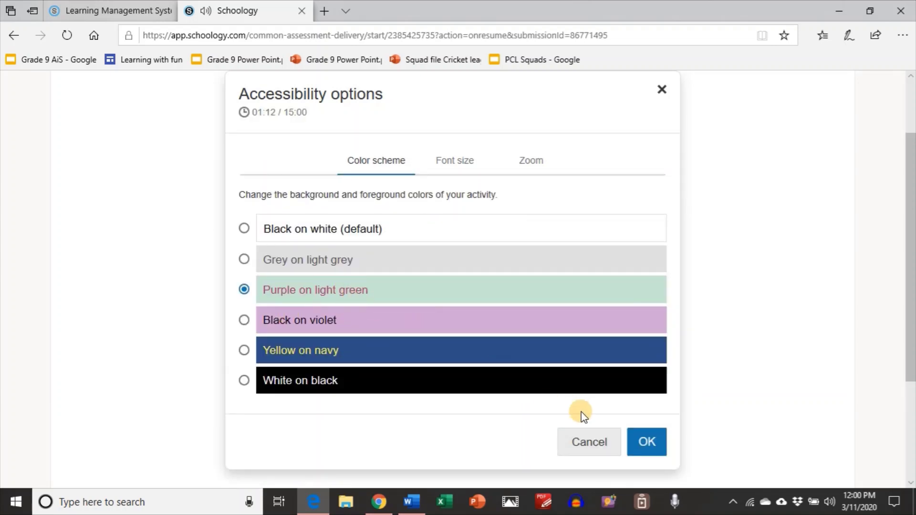
{"action": "left_click", "coordinate": [583, 438]}
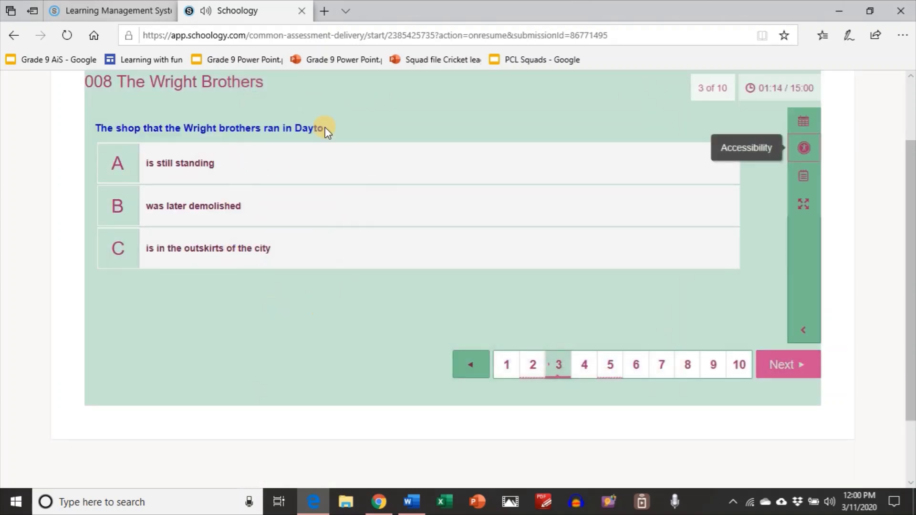
{"action": "scroll", "coordinate": [570, 282], "scroll_direction": "up", "scroll_amount": 2}
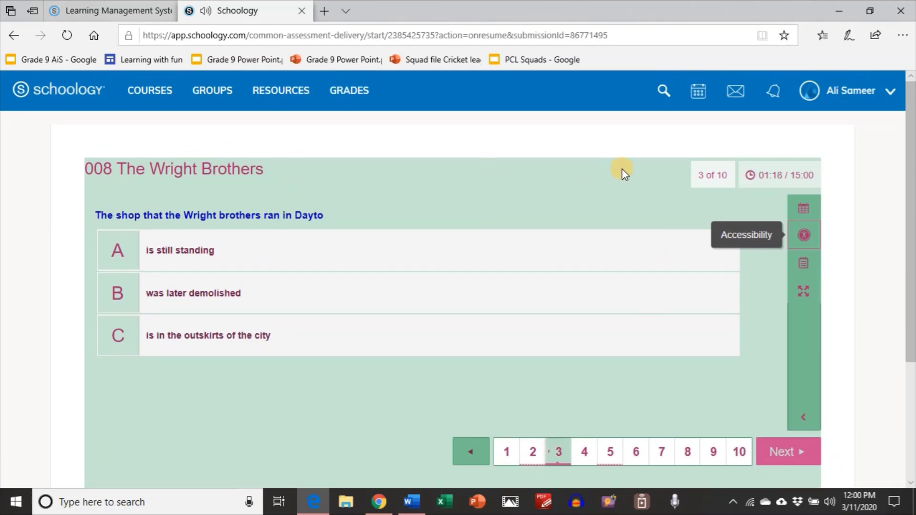
{"action": "scroll", "coordinate": [601, 219], "scroll_direction": "down", "scroll_amount": 3}
{"action": "scroll", "coordinate": [576, 275], "scroll_direction": "up", "scroll_amount": 3}
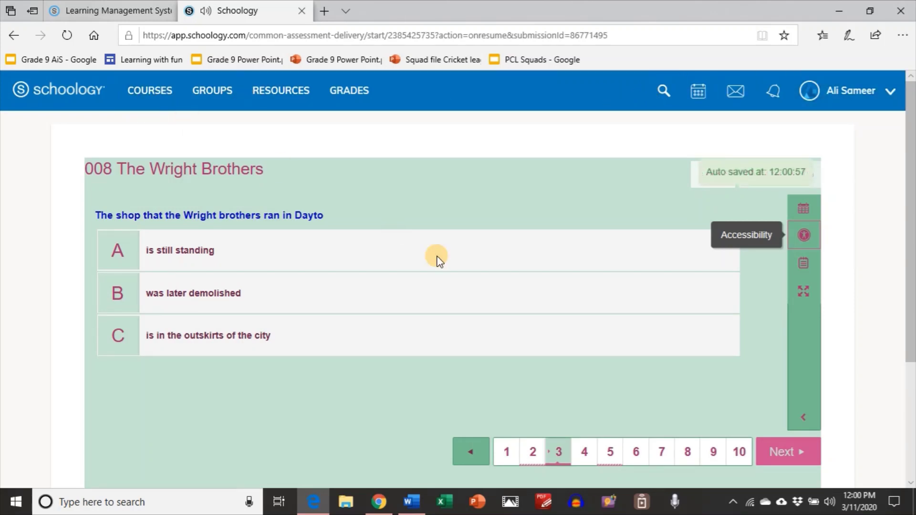
Answer question 3 'was later demolished', change question 2 to 'passion', question 4 'just one minute', question 6 'the US army'.
{"action": "left_click", "coordinate": [241, 300]}
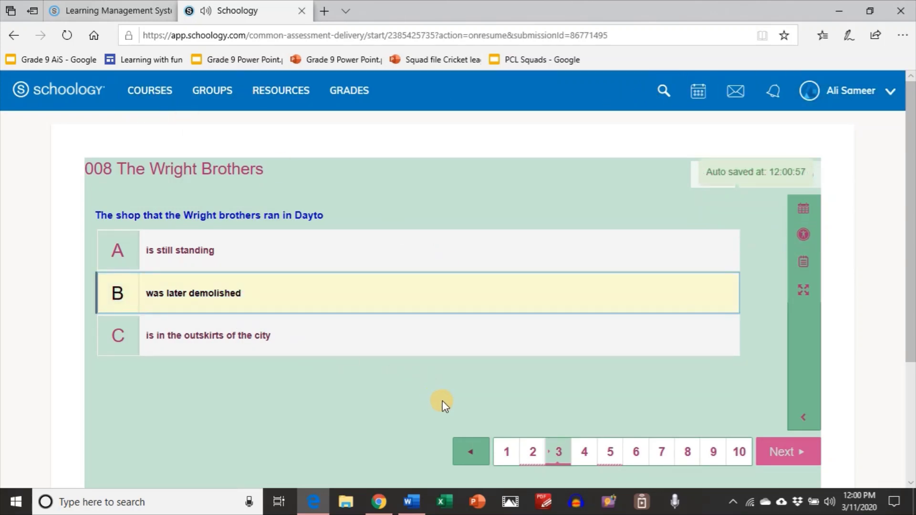
{"action": "left_click", "coordinate": [528, 459]}
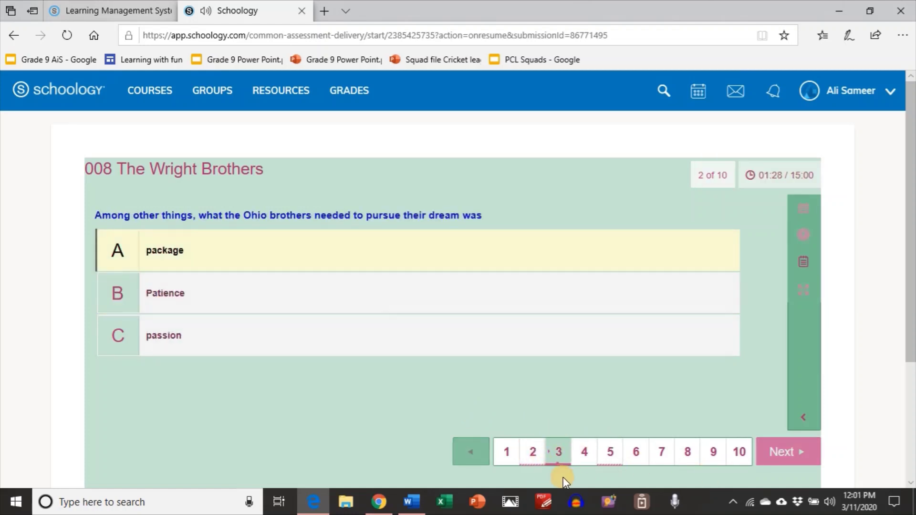
{"action": "left_click", "coordinate": [448, 253]}
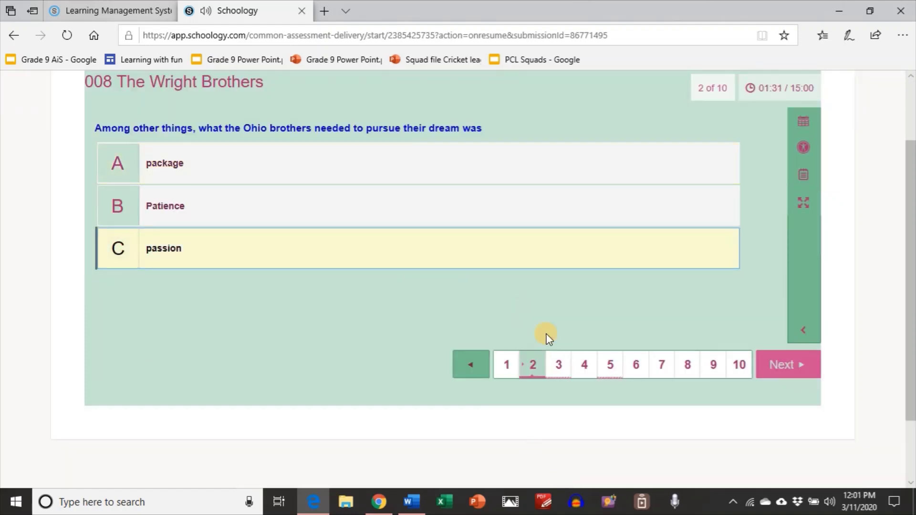
{"action": "left_click", "coordinate": [586, 371]}
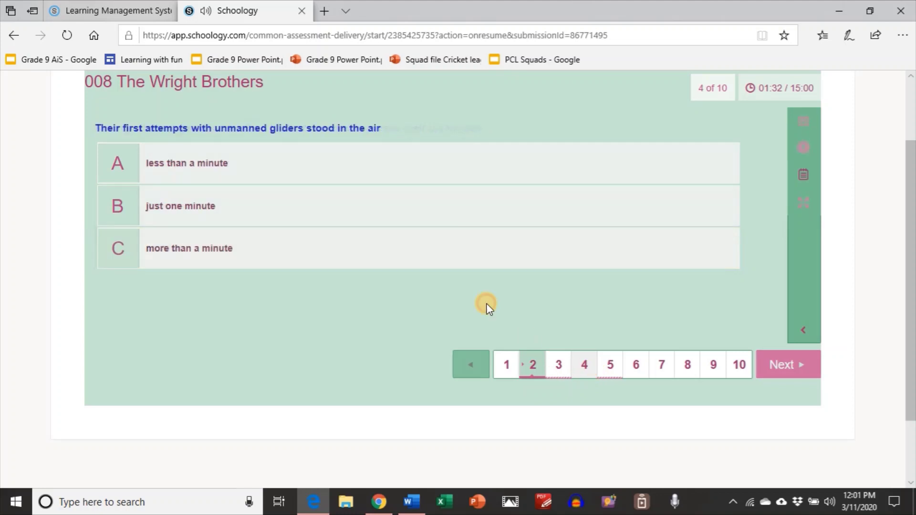
{"action": "left_click", "coordinate": [465, 206]}
{"action": "left_click", "coordinate": [639, 373]}
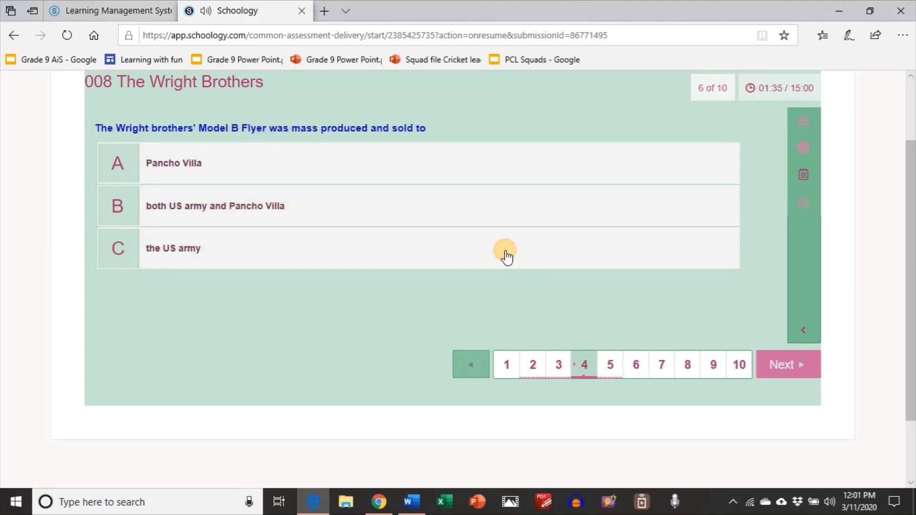
{"action": "left_click", "coordinate": [524, 260]}
Answer questions 7–10 with 1980, Harley-Davidson tires, machinery and 1910, then open the review.
{"action": "left_click", "coordinate": [662, 372]}
{"action": "left_click", "coordinate": [475, 221]}
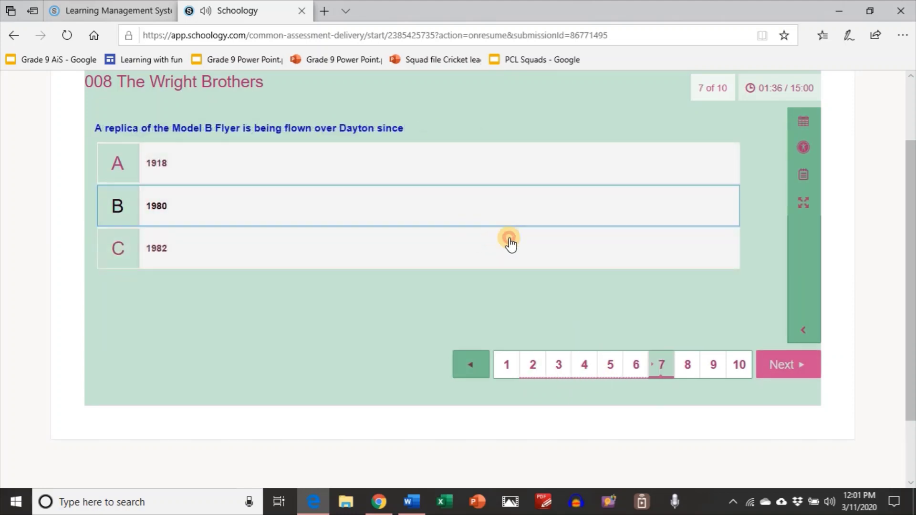
{"action": "left_click", "coordinate": [688, 367]}
{"action": "left_click", "coordinate": [553, 257]}
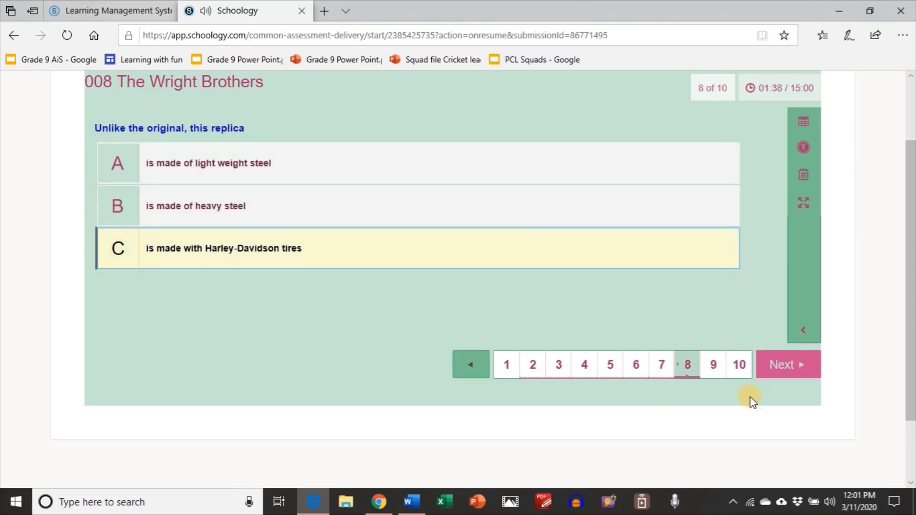
{"action": "left_click", "coordinate": [719, 374]}
{"action": "left_click", "coordinate": [465, 244]}
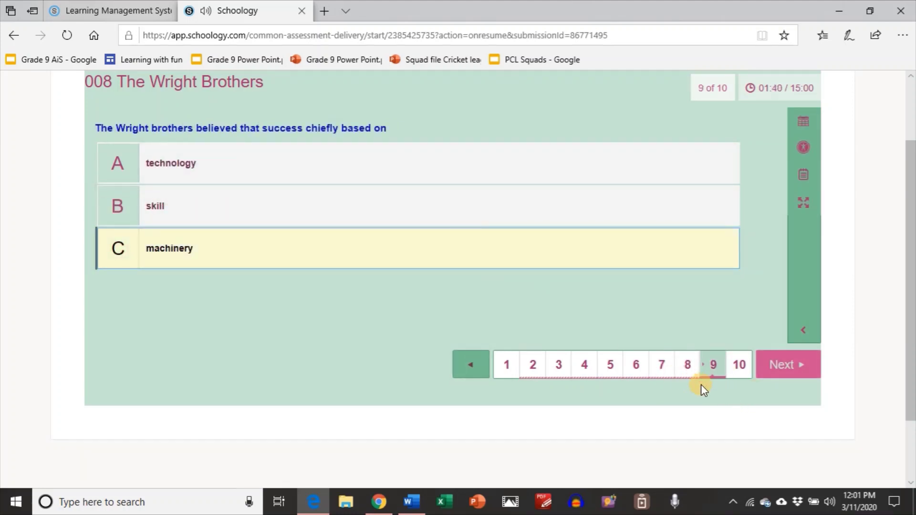
{"action": "left_click", "coordinate": [740, 371]}
{"action": "left_click", "coordinate": [459, 238]}
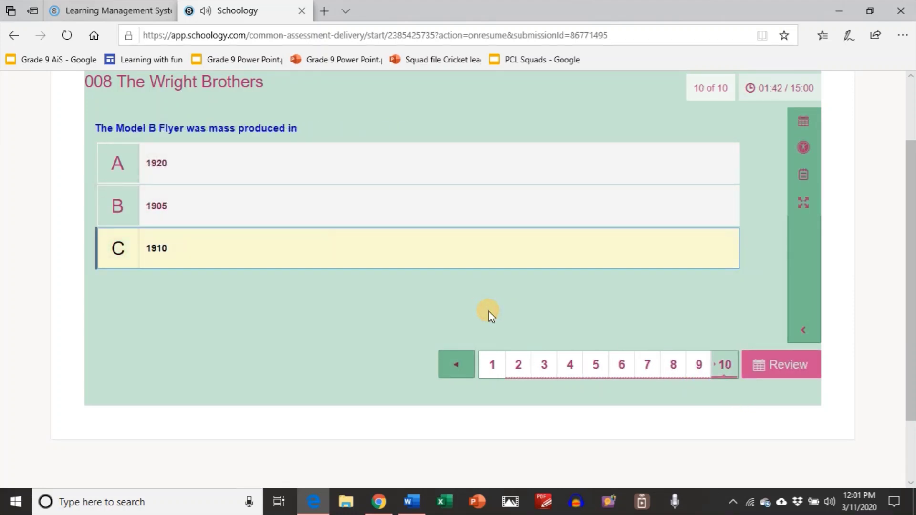
{"action": "left_click", "coordinate": [775, 367]}
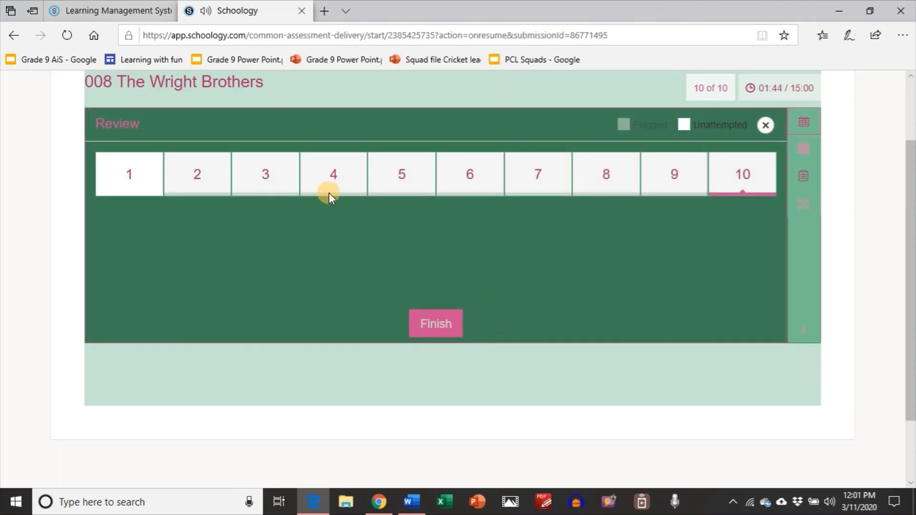
Finish the 008 The Wright Brothers quiz from the review and confirm its submission.
{"action": "left_click", "coordinate": [435, 324]}
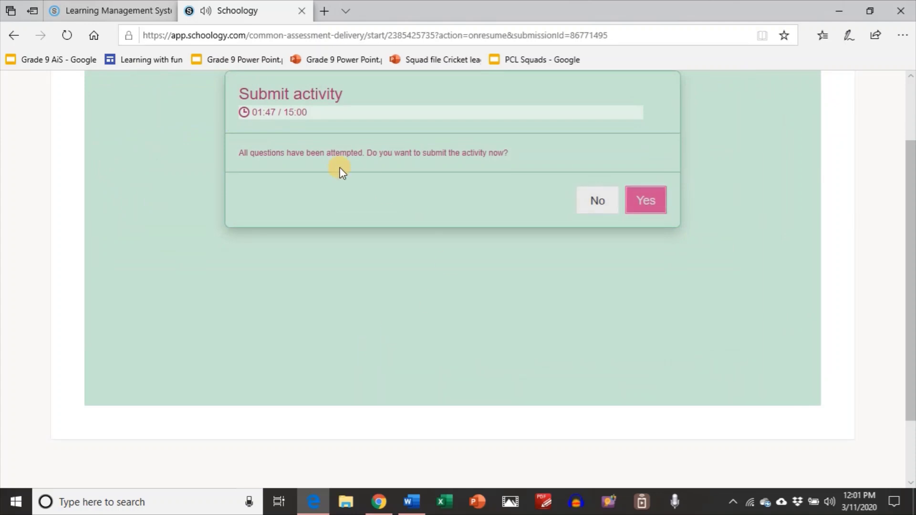
{"action": "left_click", "coordinate": [639, 210]}
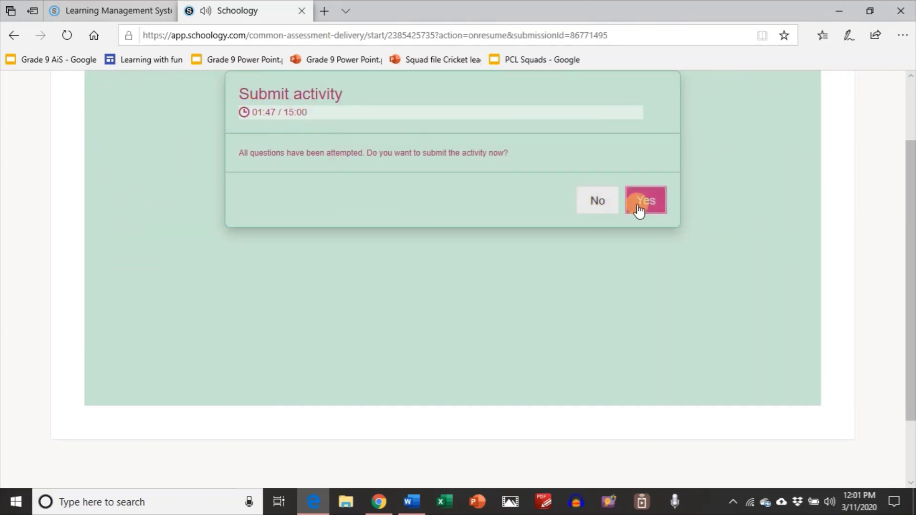